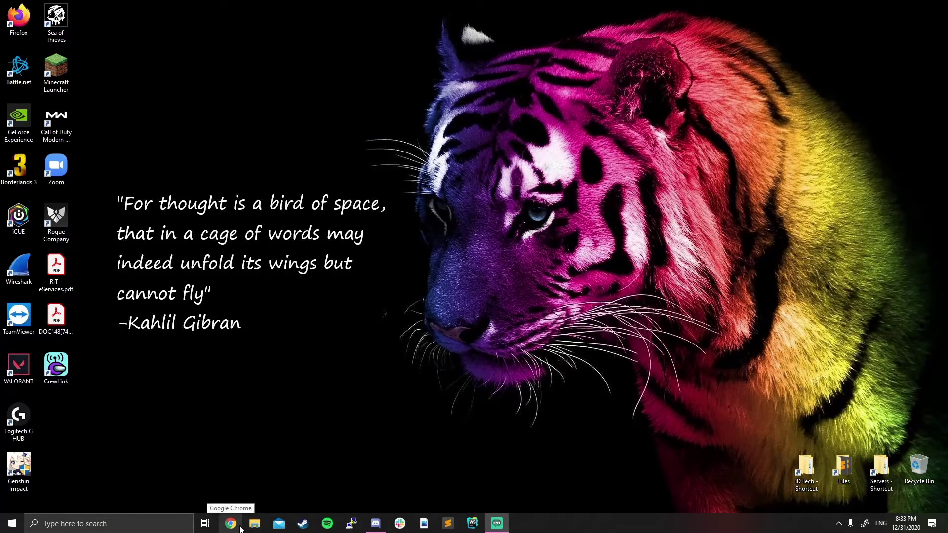
- Download the Windows TechnicLauncher.exe from technicpack.net/download in Chrome
click(231, 524)
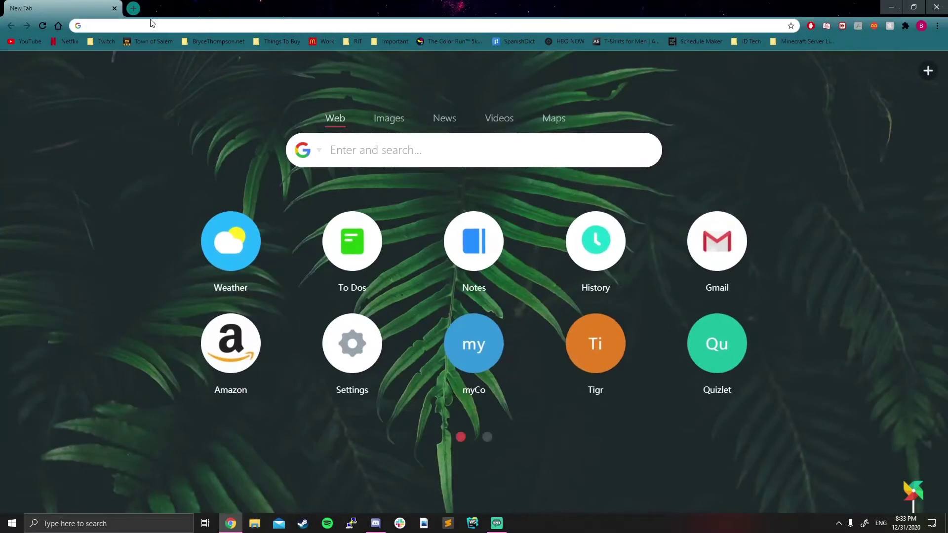
text(technicpack.net/download)
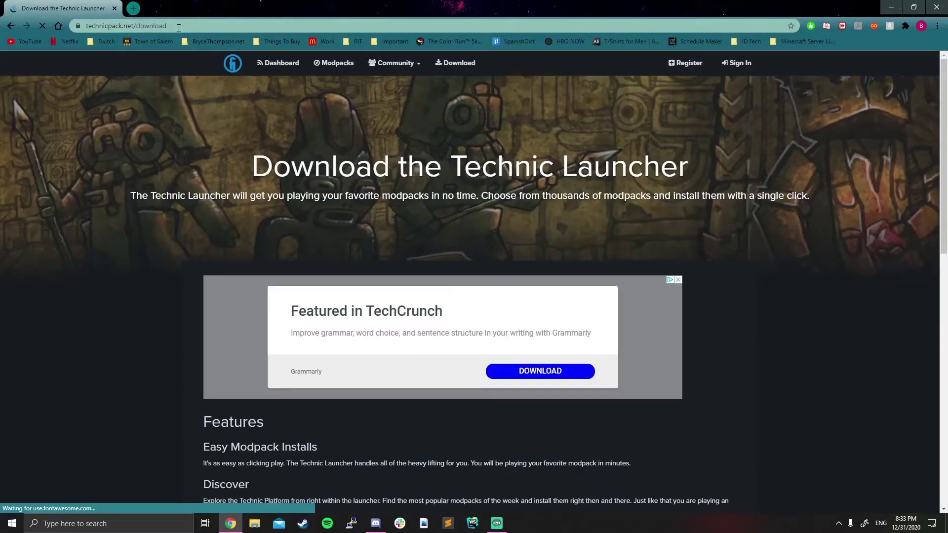
scroll(128, 257, down, 11)
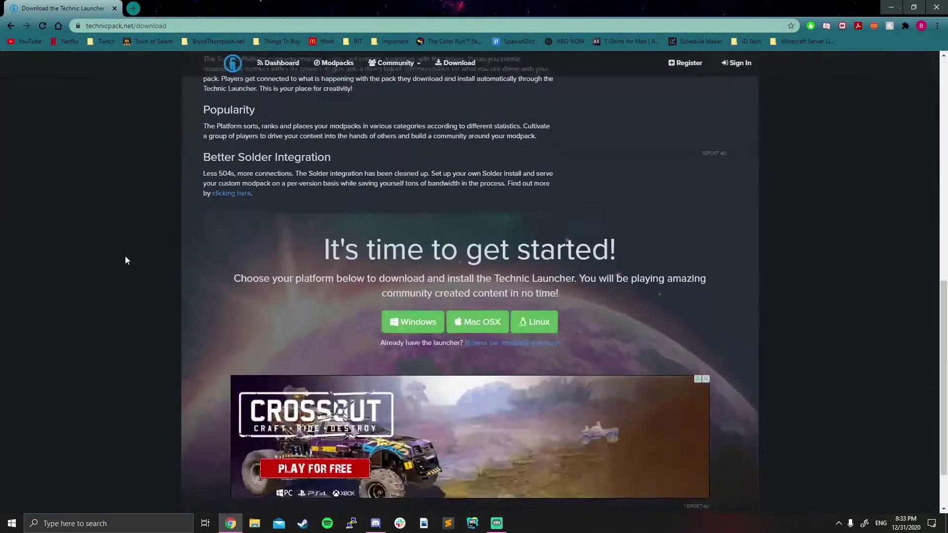
scroll(125, 259, up, 11)
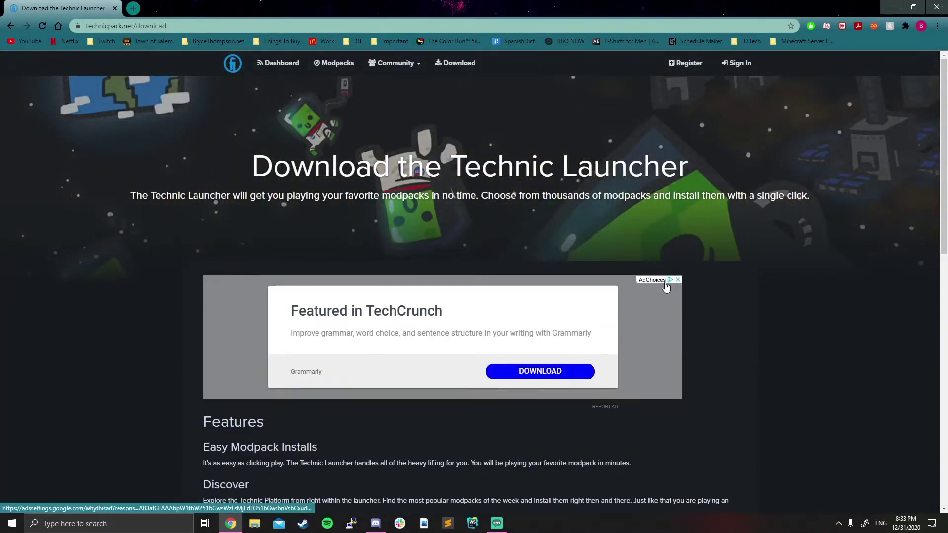
scroll(466, 354, down, 12)
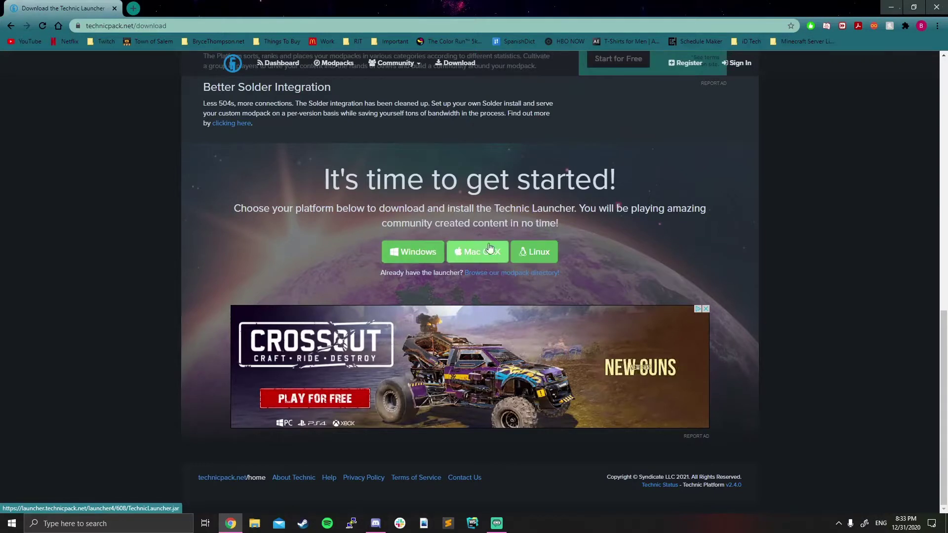
click(412, 252)
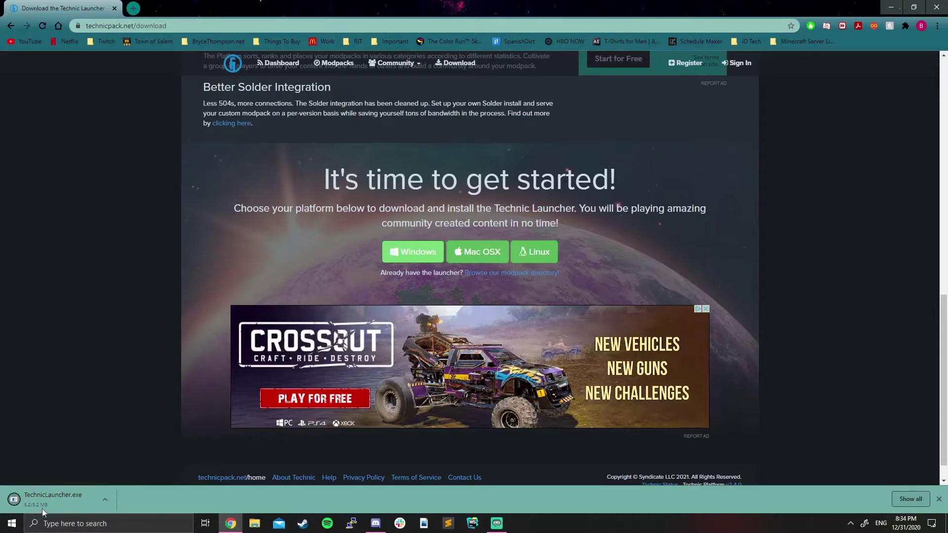
- Move the downloaded TechnicLauncher.exe onto the desktop and close Chrome
drag(406, 1, 568, 40)
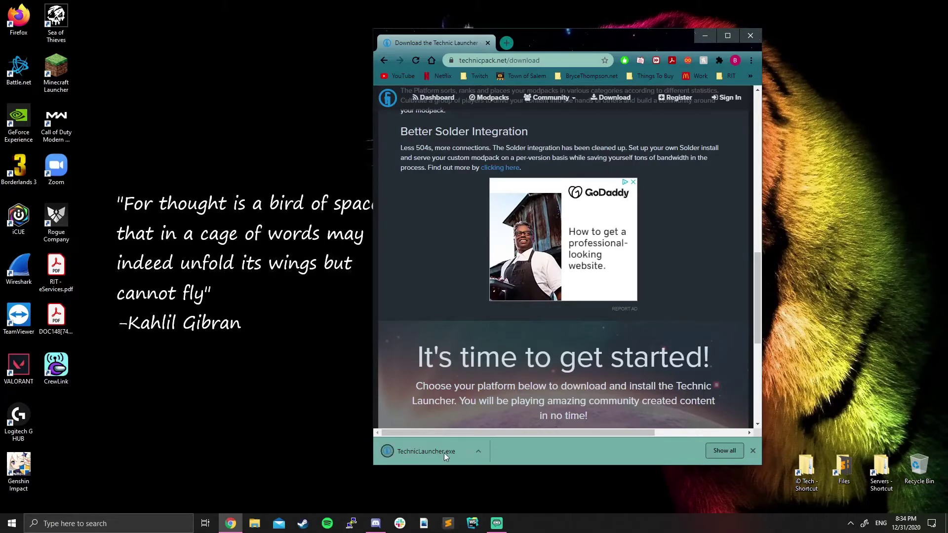
drag(443, 452, 280, 274)
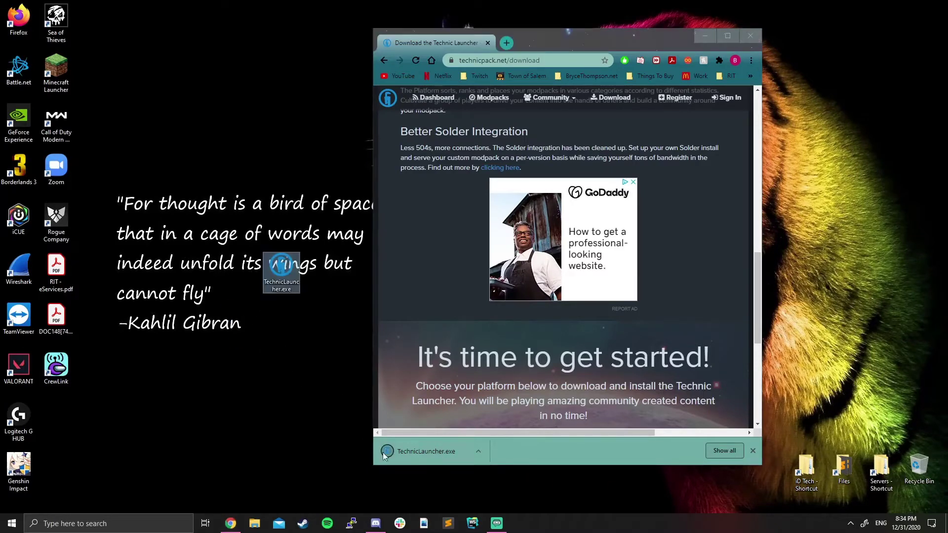
click(741, 35)
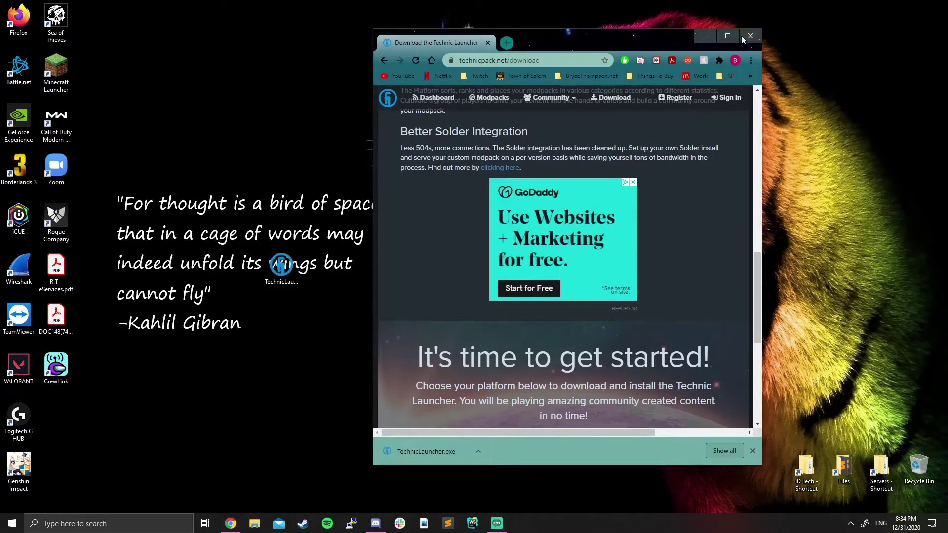
drag(269, 274, 416, 279)
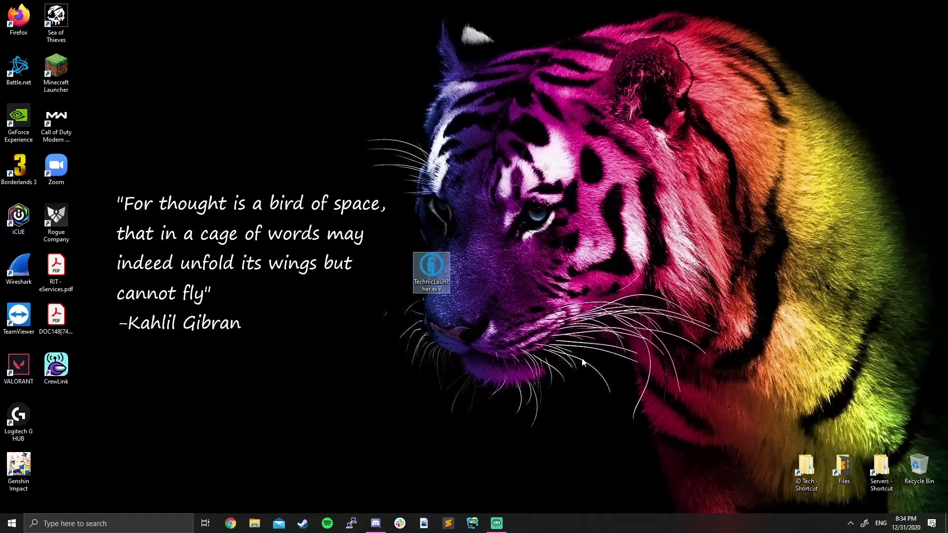
- Run TechnicLauncher.exe and look through the General, Video and Java tabs of Launcher Options
key(Return)
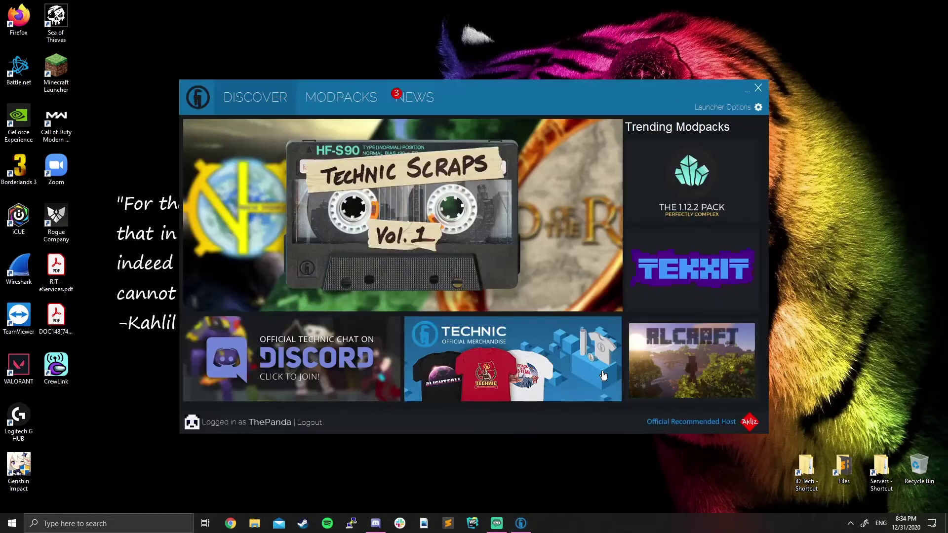
click(747, 108)
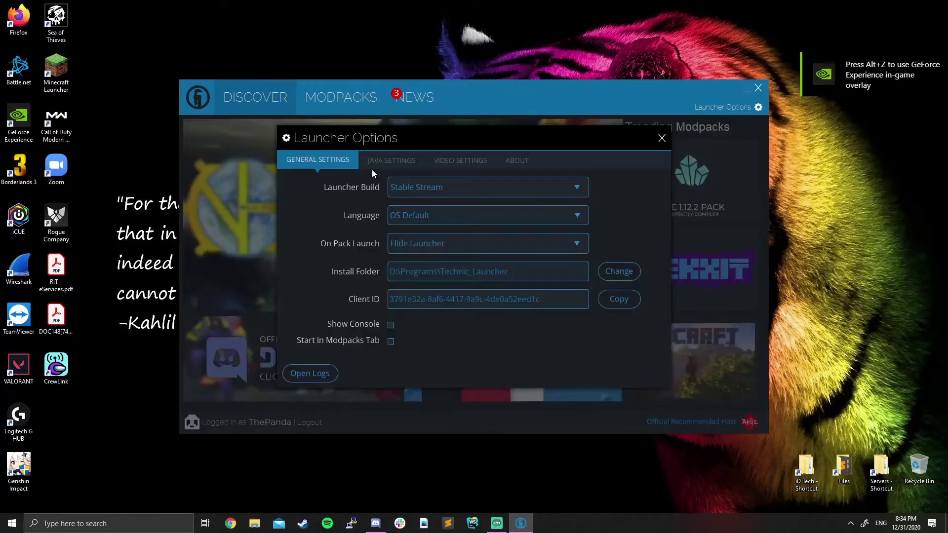
click(458, 161)
click(391, 160)
click(317, 161)
click(661, 138)
- Log out, then log back in with the saved Mojang account
click(312, 422)
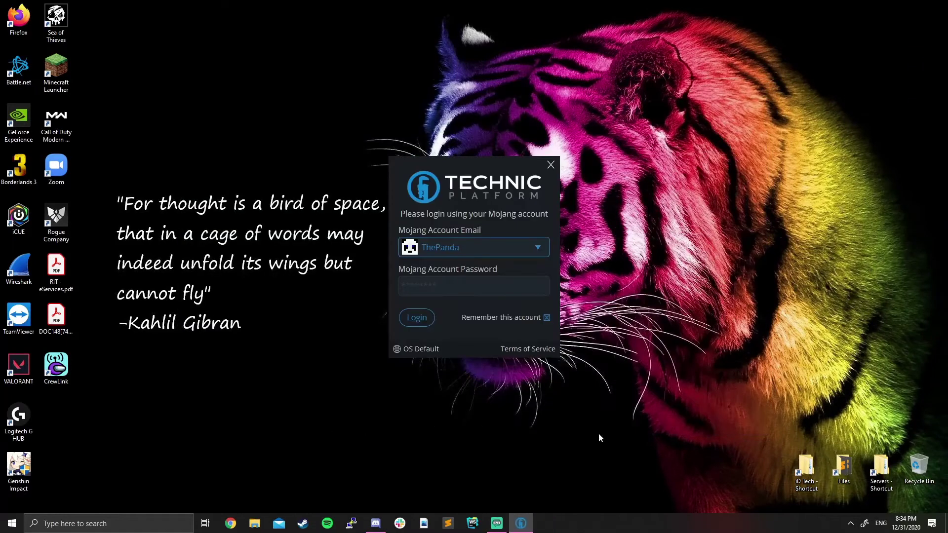
click(517, 246)
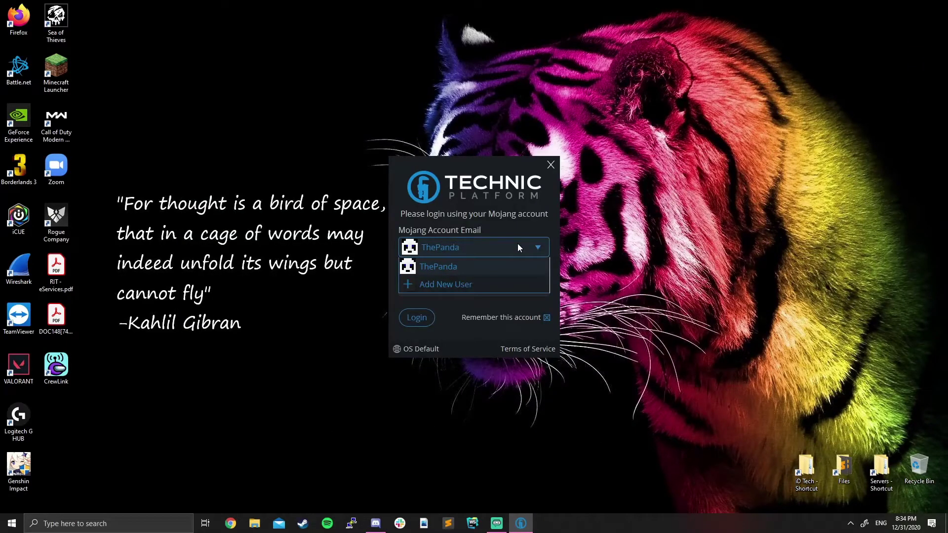
click(454, 281)
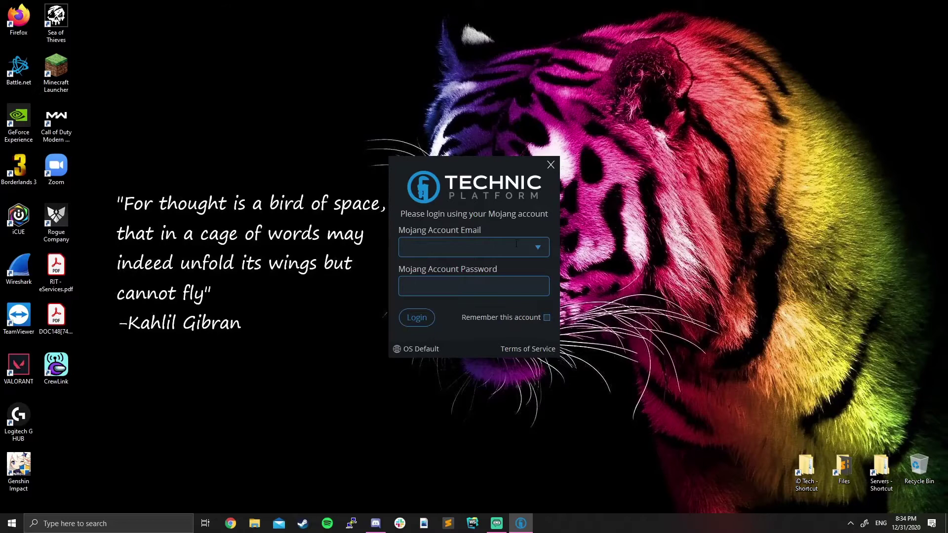
click(538, 251)
click(500, 265)
click(461, 254)
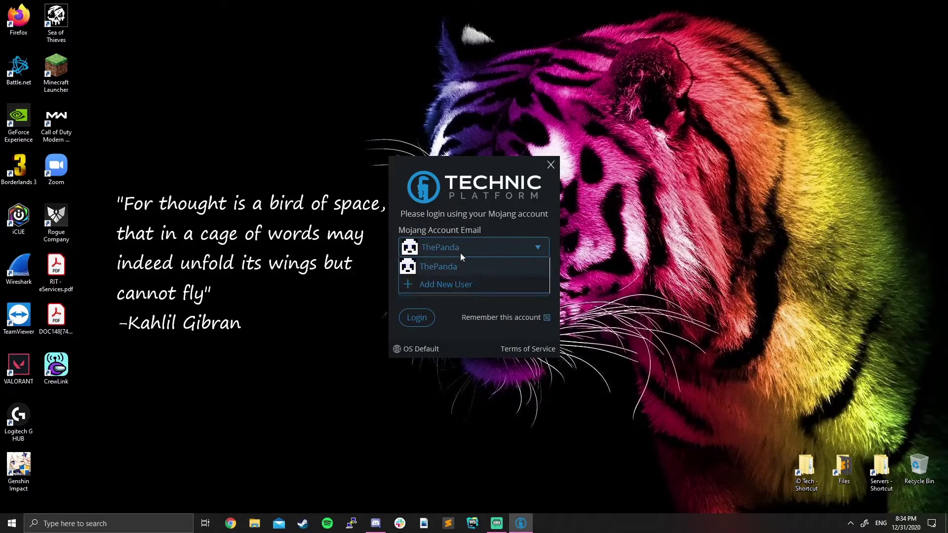
click(448, 246)
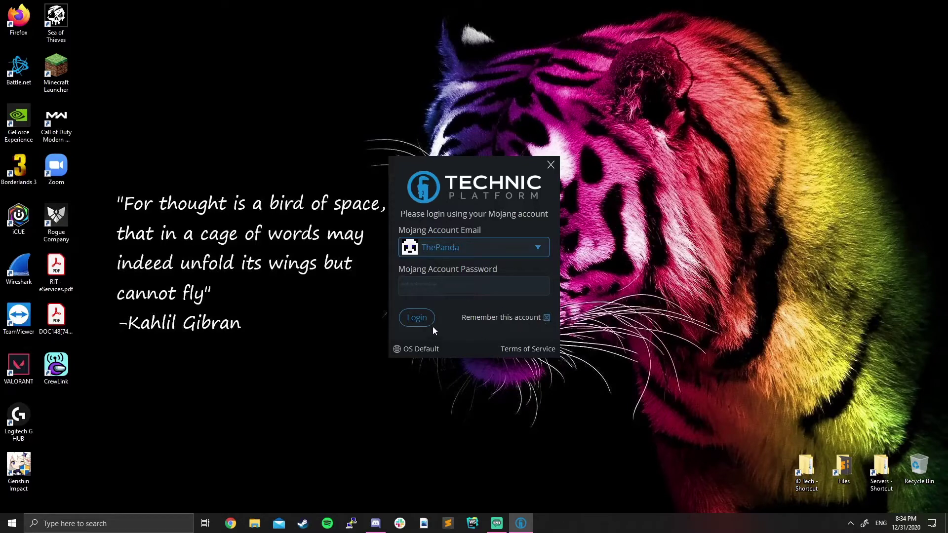
click(418, 319)
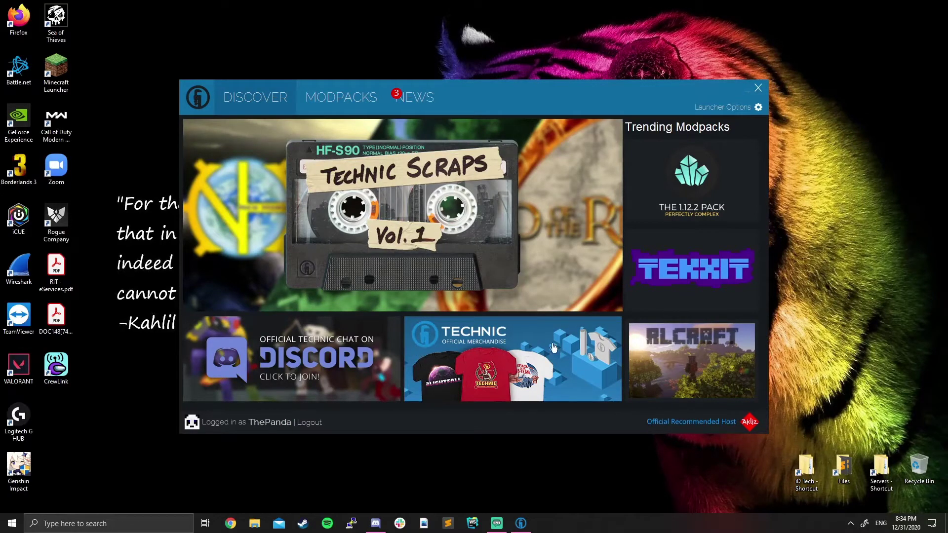
- Search the Modpacks page for 'Shiv' and install Shivaxi RLCraft
click(329, 102)
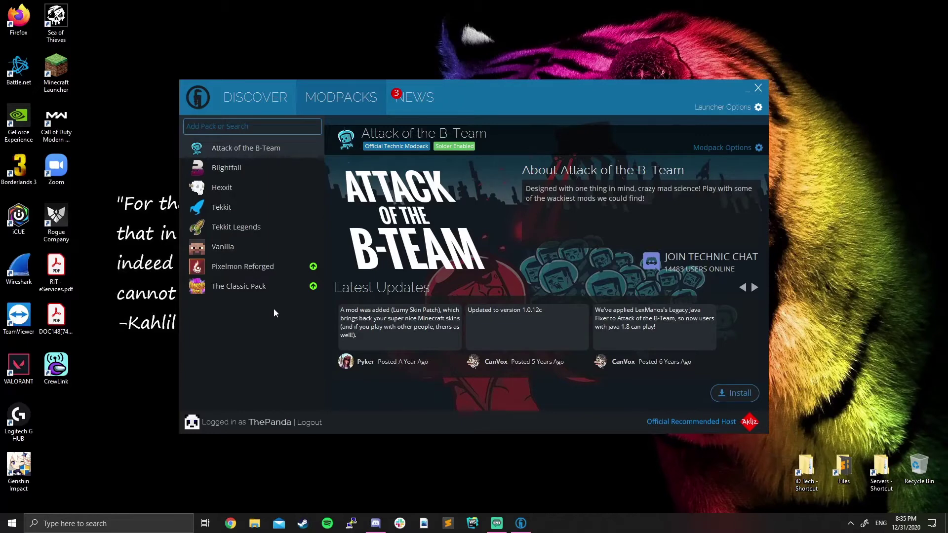
click(257, 127)
text(Shiv)
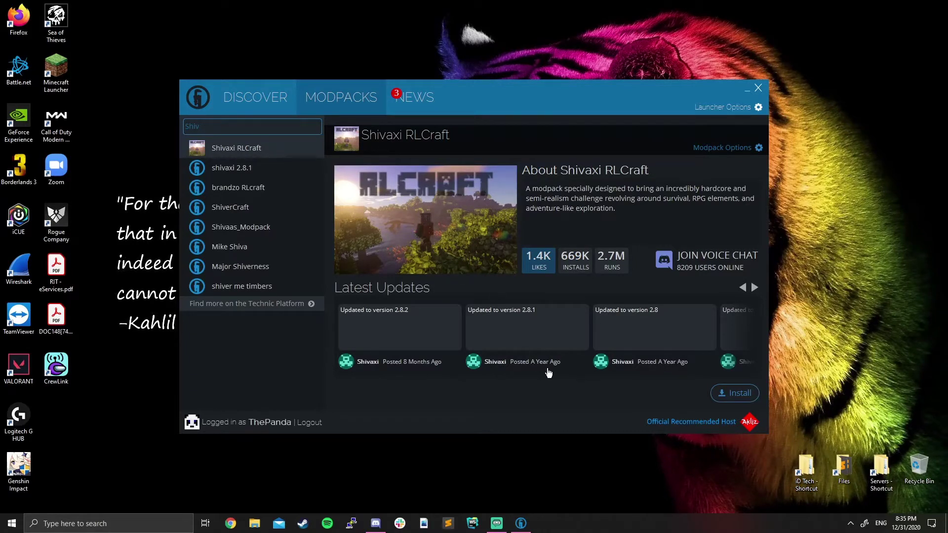
click(745, 395)
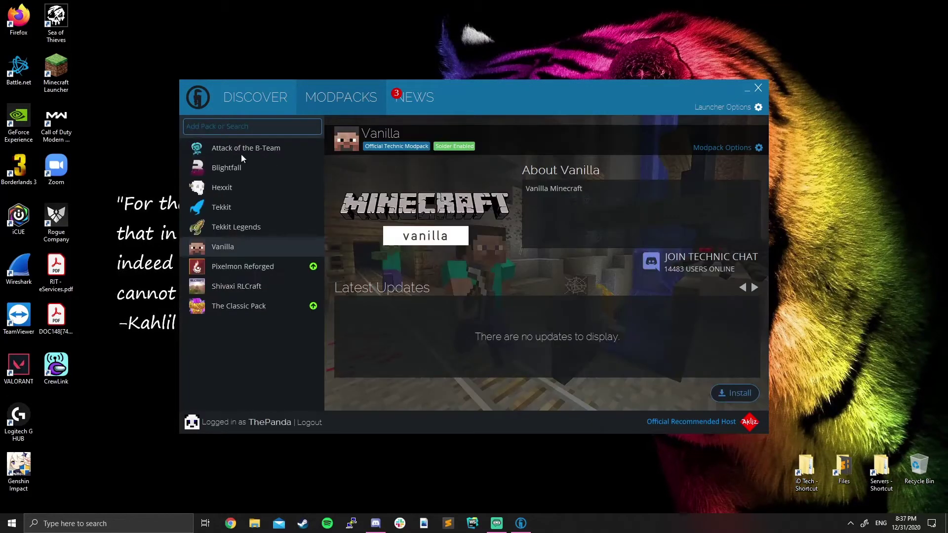
- Play Shivaxi RLCraft, then close the Minecraft 1.12.2 loading window
click(217, 287)
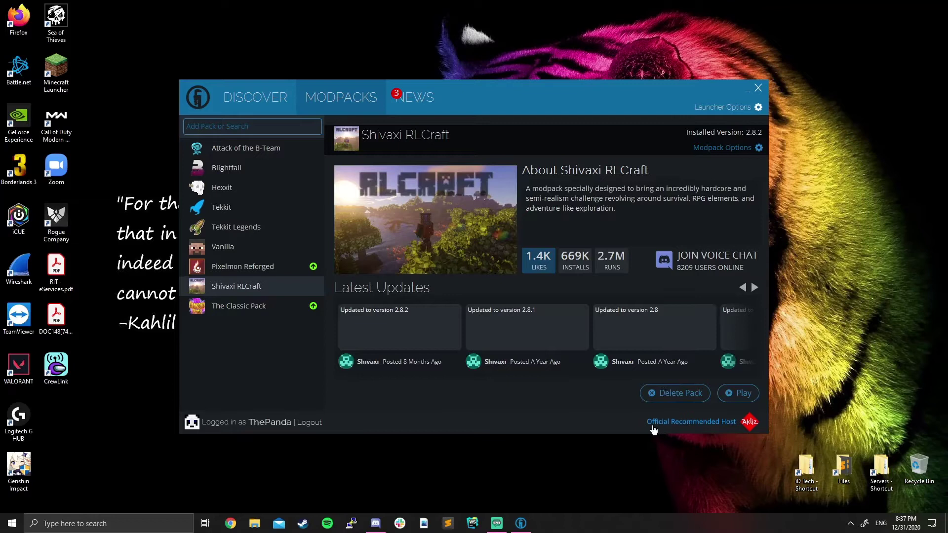
click(741, 390)
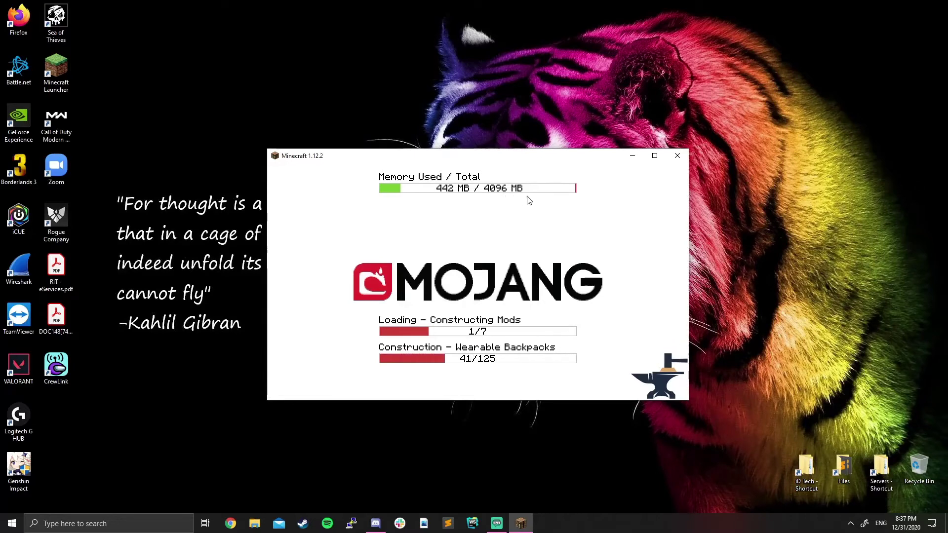
click(677, 157)
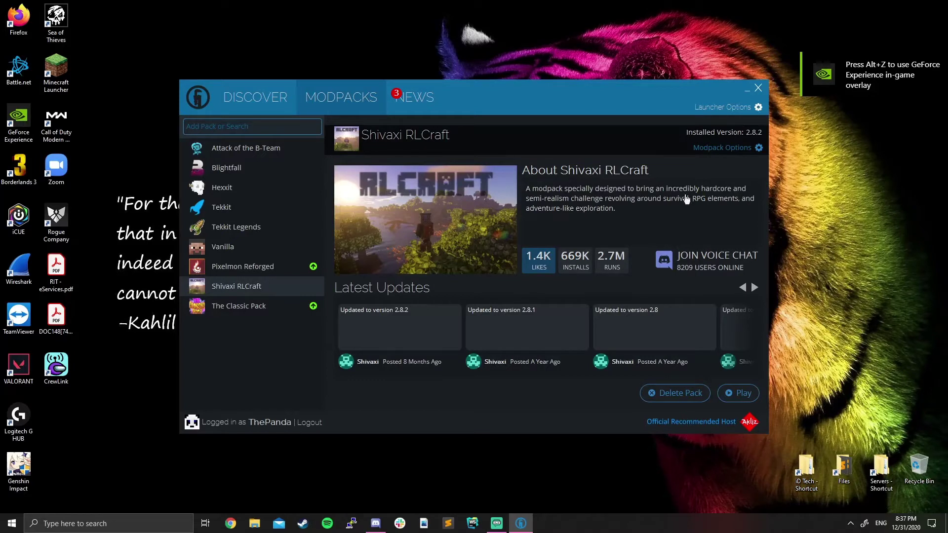
- Keep Default Java and 4 GB memory in Java Settings, then launch Shivaxi RLCraft
click(758, 110)
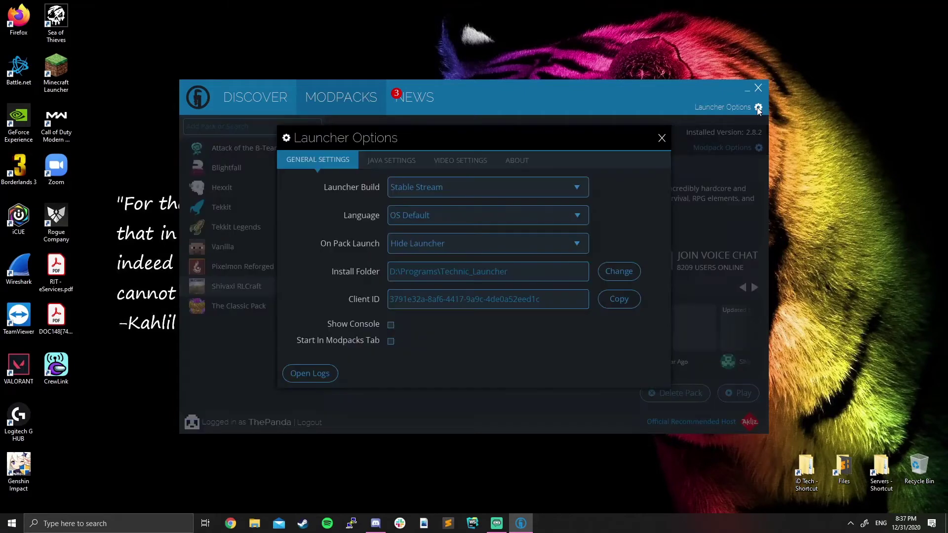
click(398, 165)
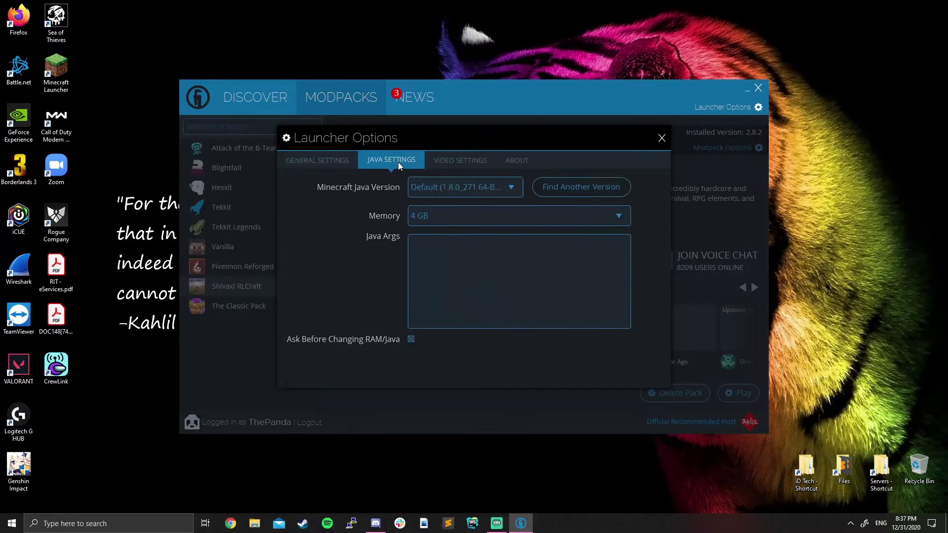
click(450, 187)
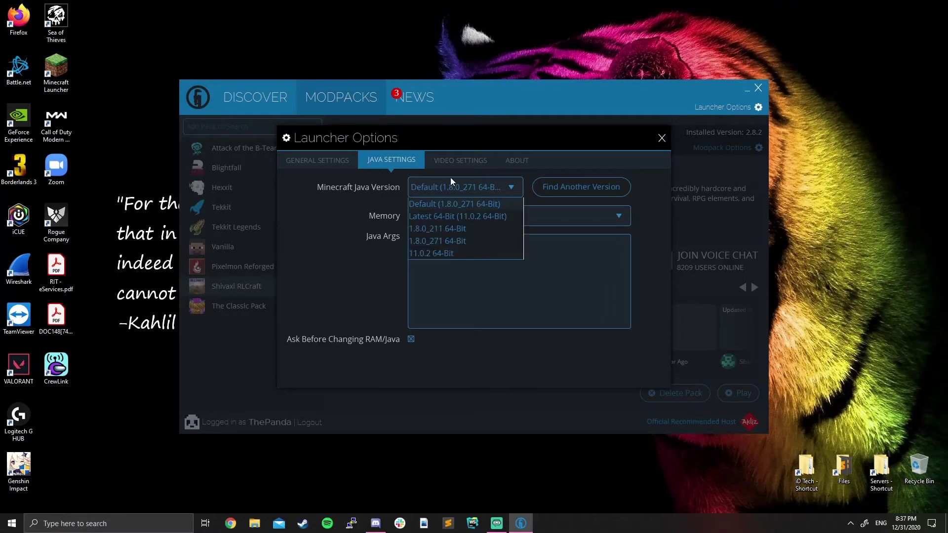
click(474, 208)
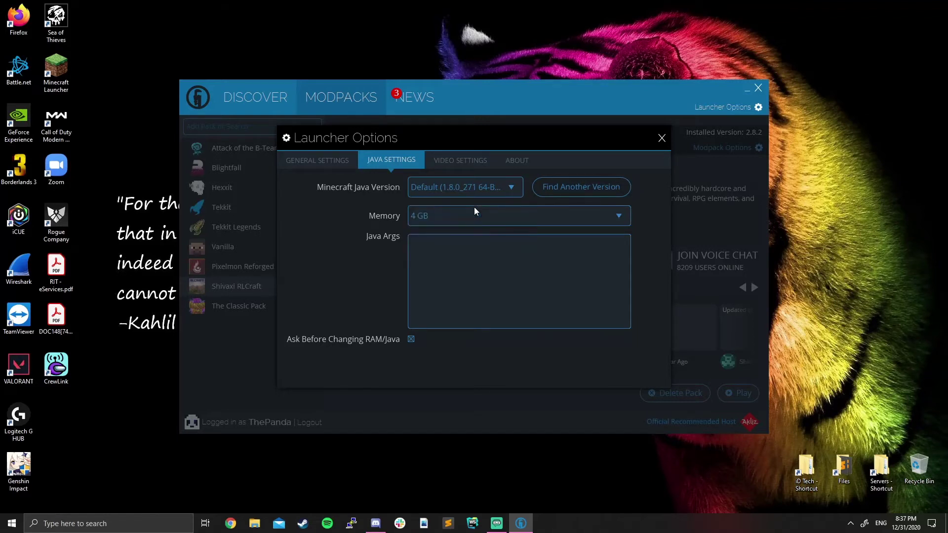
click(481, 221)
scroll(481, 237, up, 3)
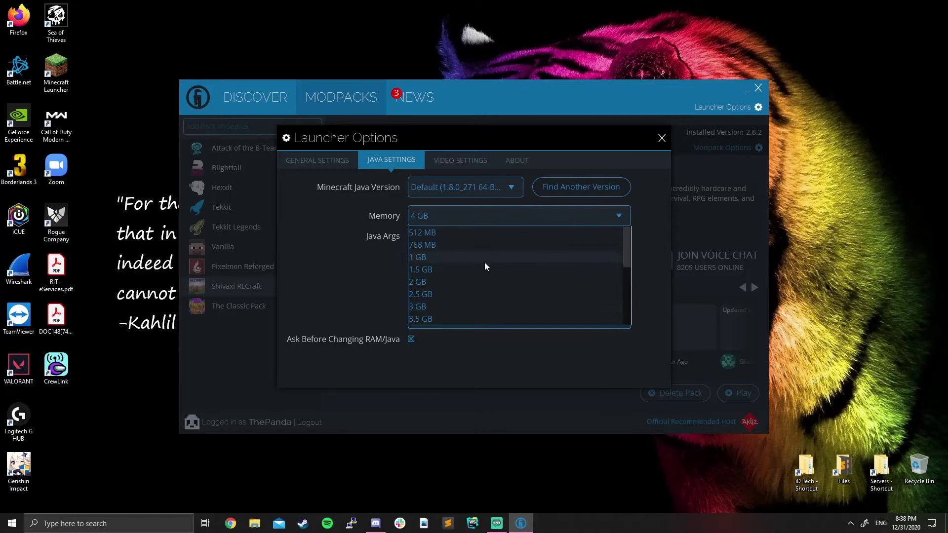
scroll(479, 309, down, 2)
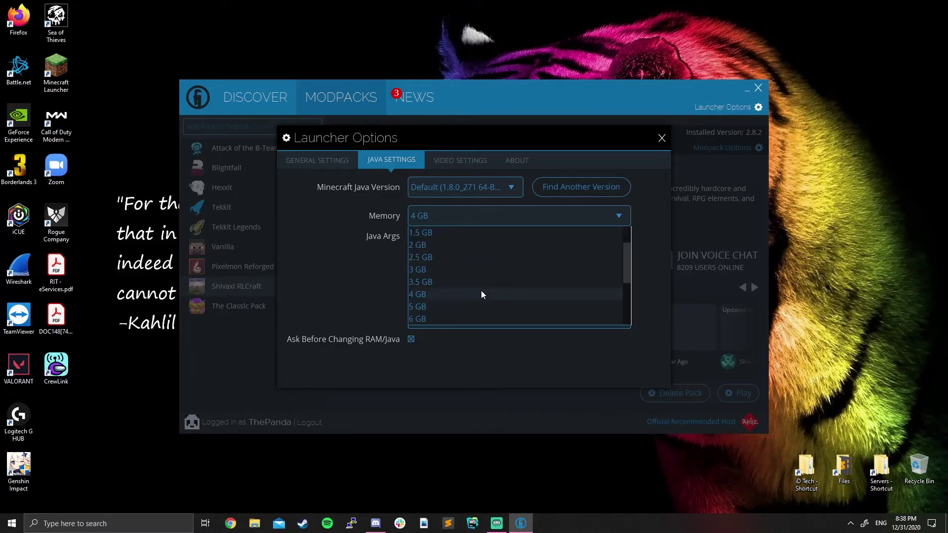
click(481, 290)
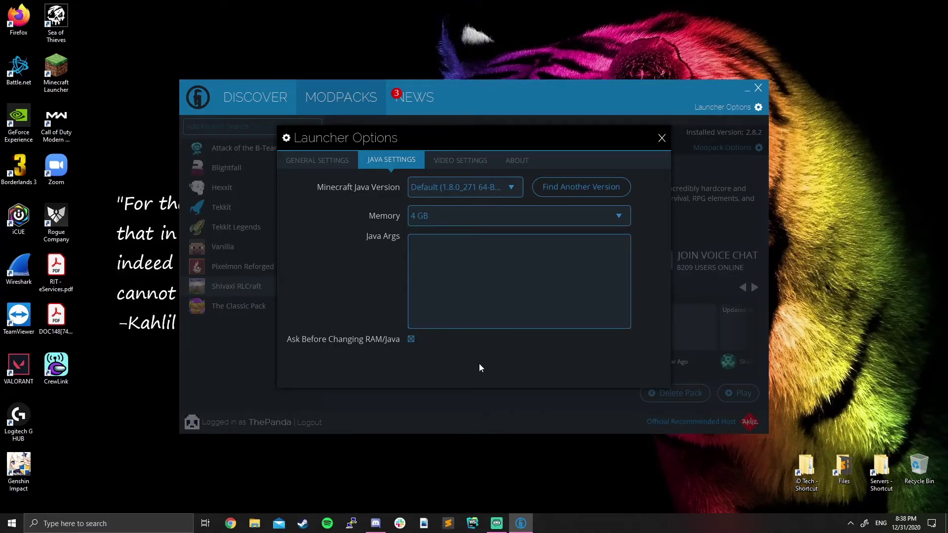
click(662, 138)
click(737, 395)
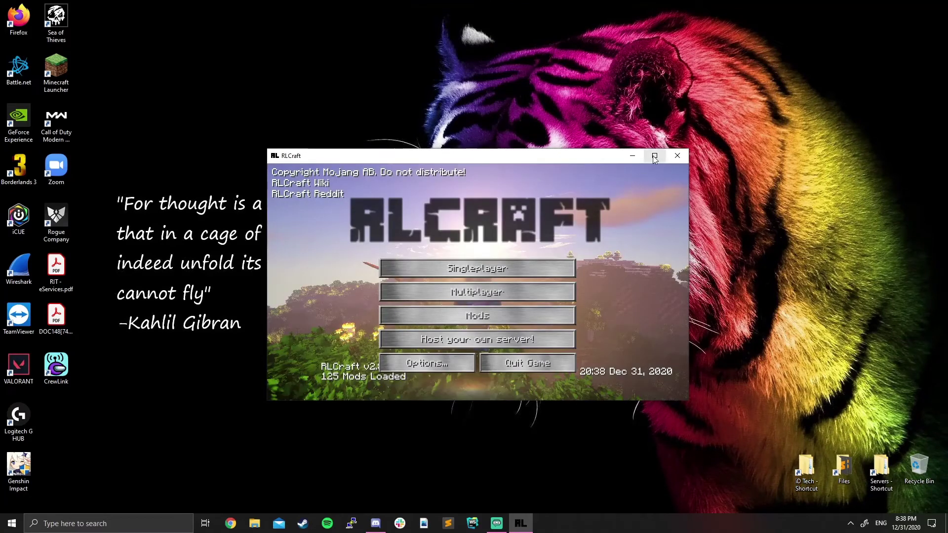
- Maximize the RLCraft window, back out of Singleplayer, and go to Multiplayer
click(654, 156)
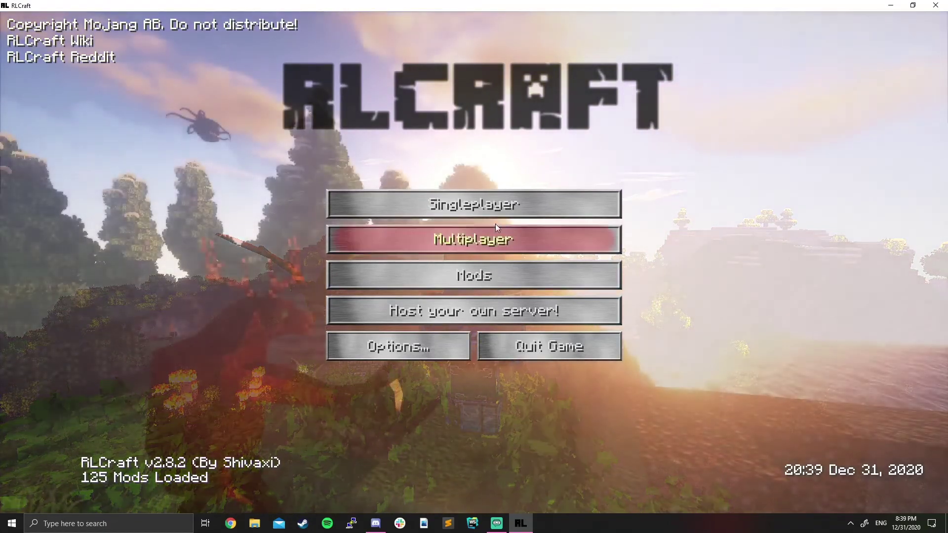
click(467, 218)
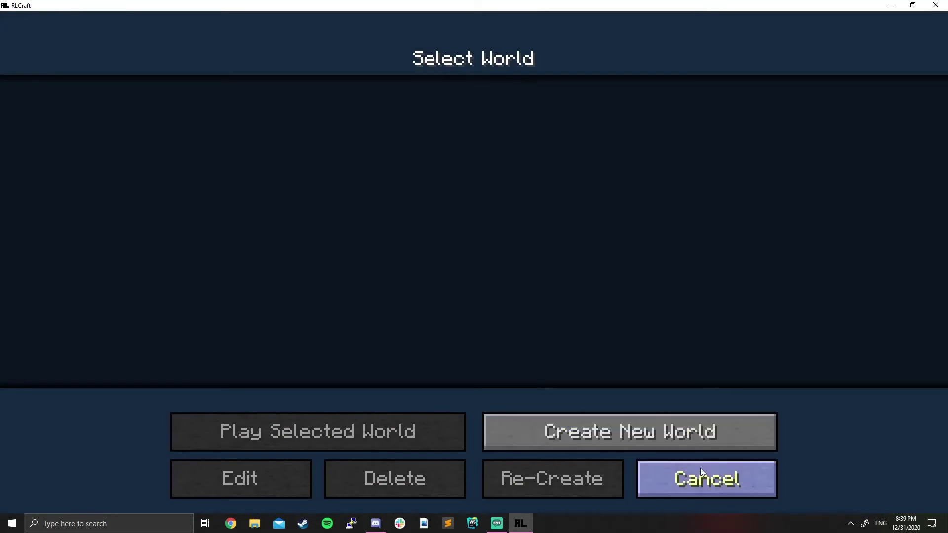
click(696, 487)
click(475, 248)
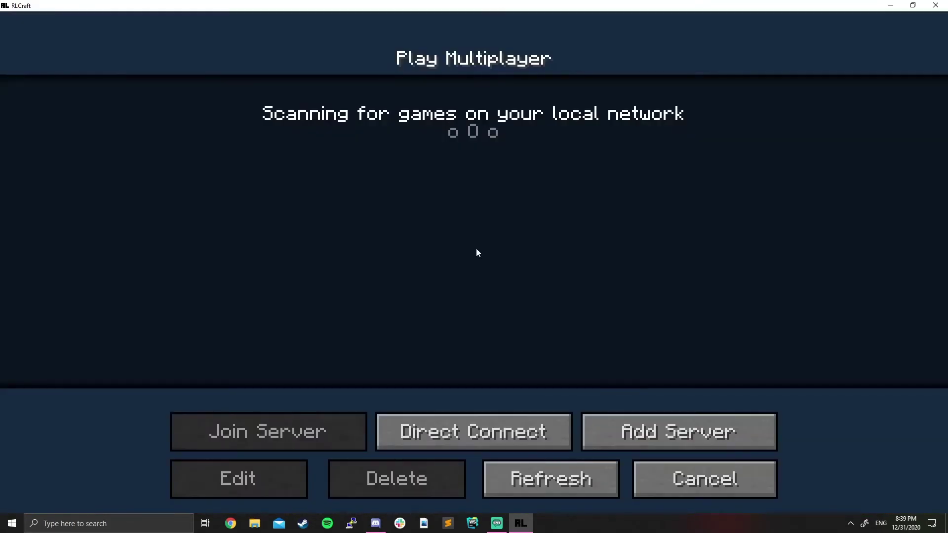
- Add a server named 'RLCraft' with its address on port 25566 and save it
click(621, 418)
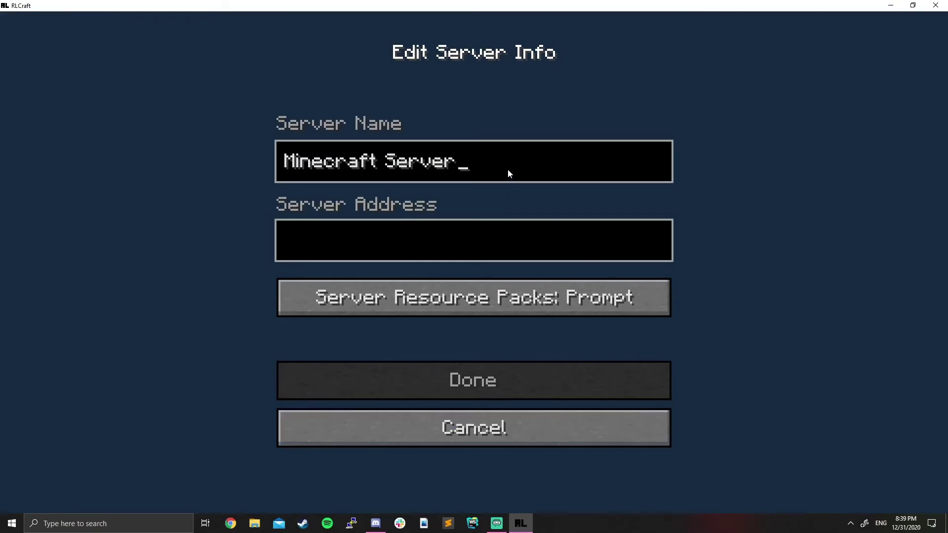
key(ctrl+a)
key(BackSpace)
text(RLCraft)
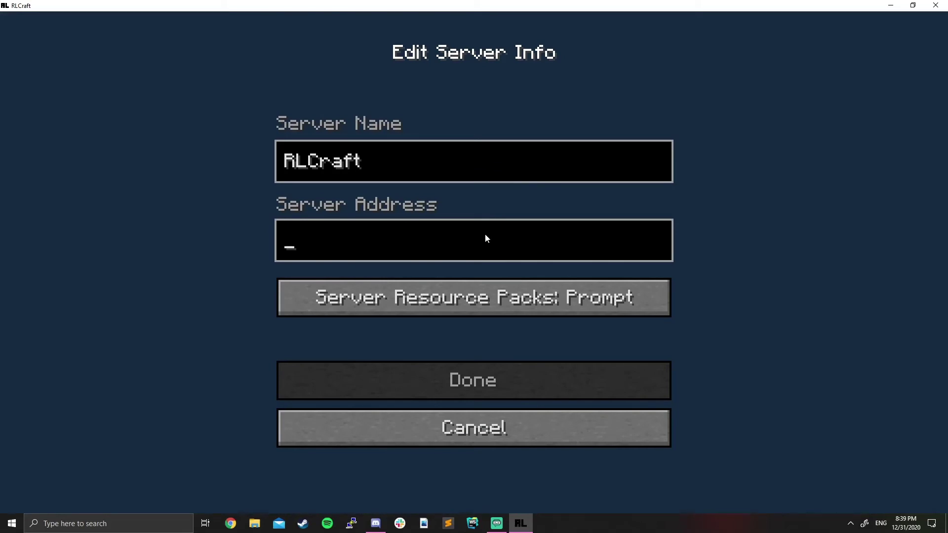
text(mc.)
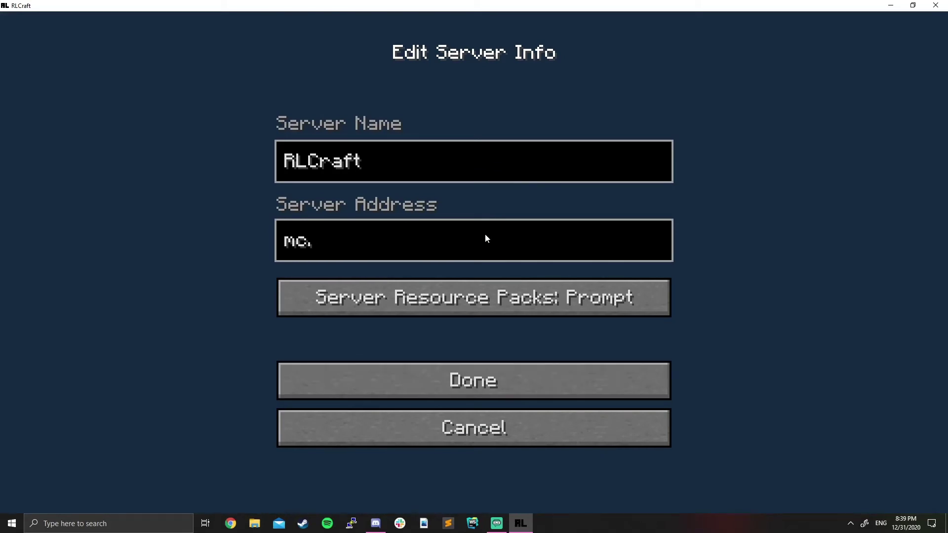
text(brycethompson.net:25566)
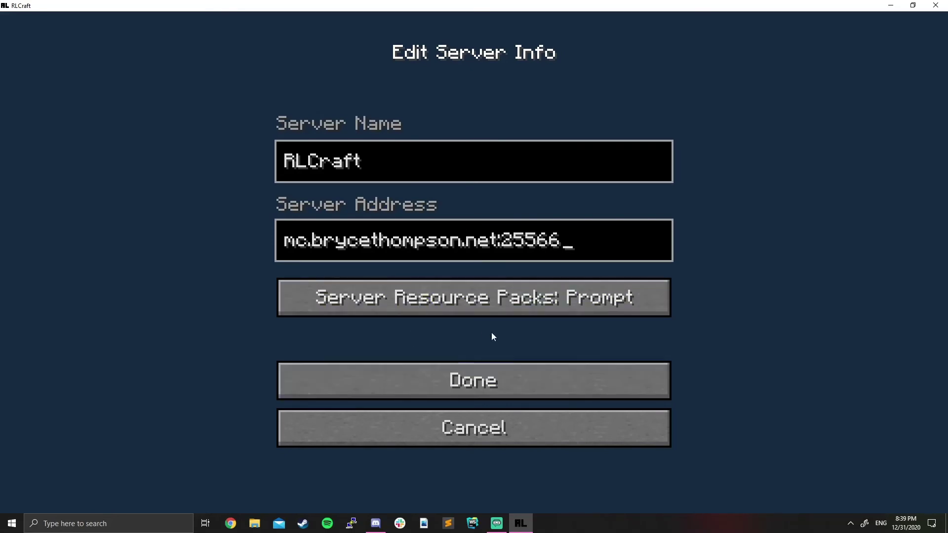
click(455, 383)
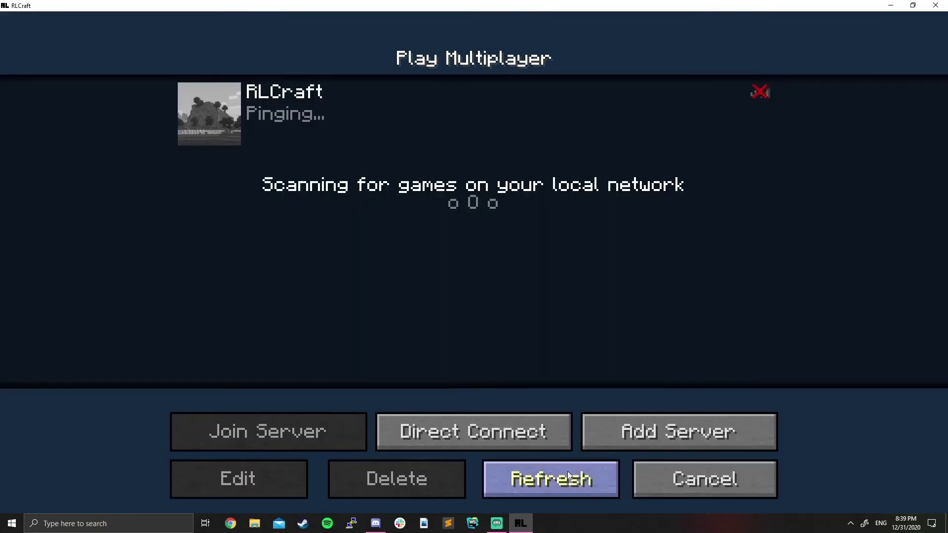
- Double-click the RLCraft entry in the server list to join it
mouse_move(338, 128)
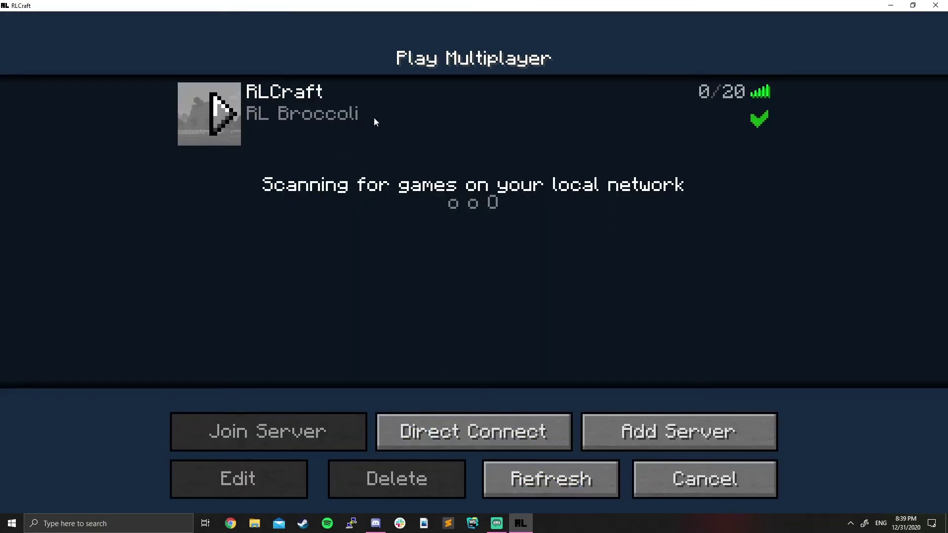
double_click(544, 118)
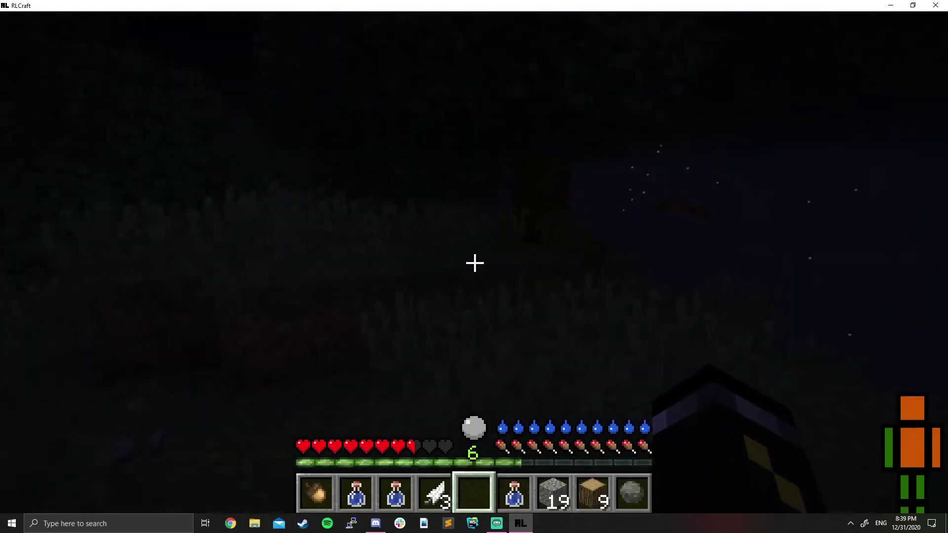
- Run /time set 0 to make it day, then walk around the world
key(slash)
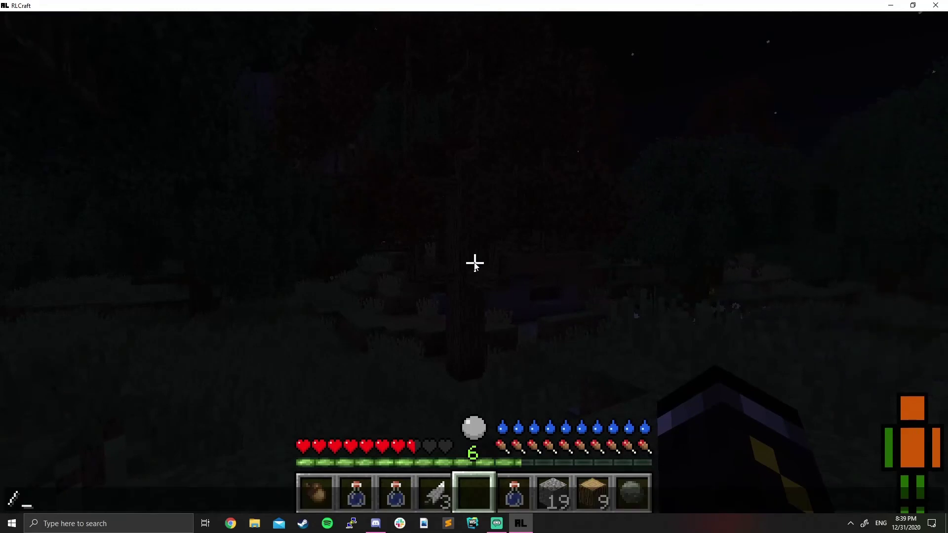
text(time set 0)
key(Return)
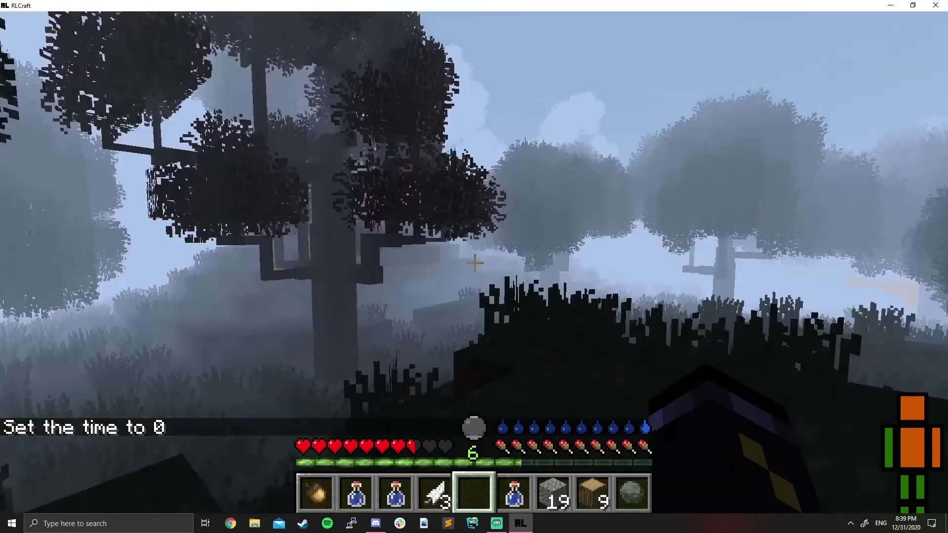
key(w)
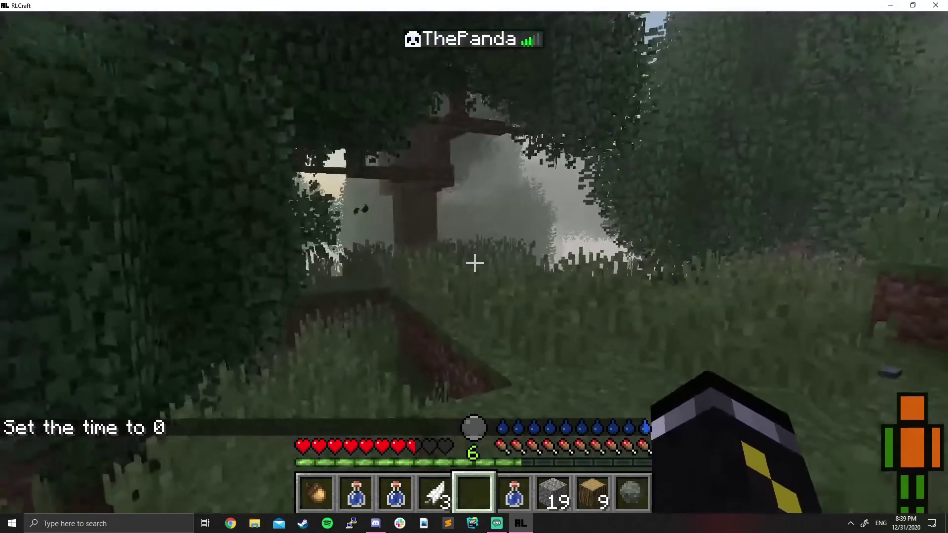
key(w)
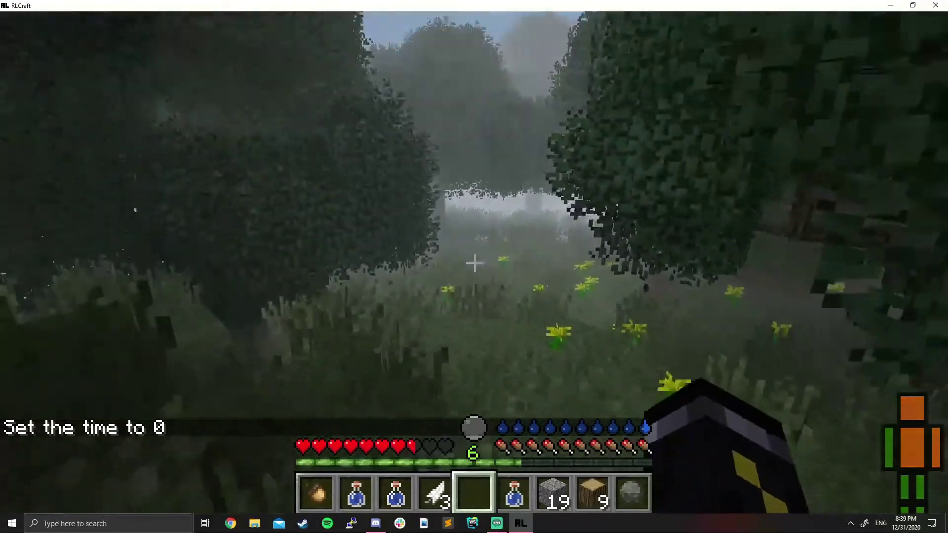
key(w)
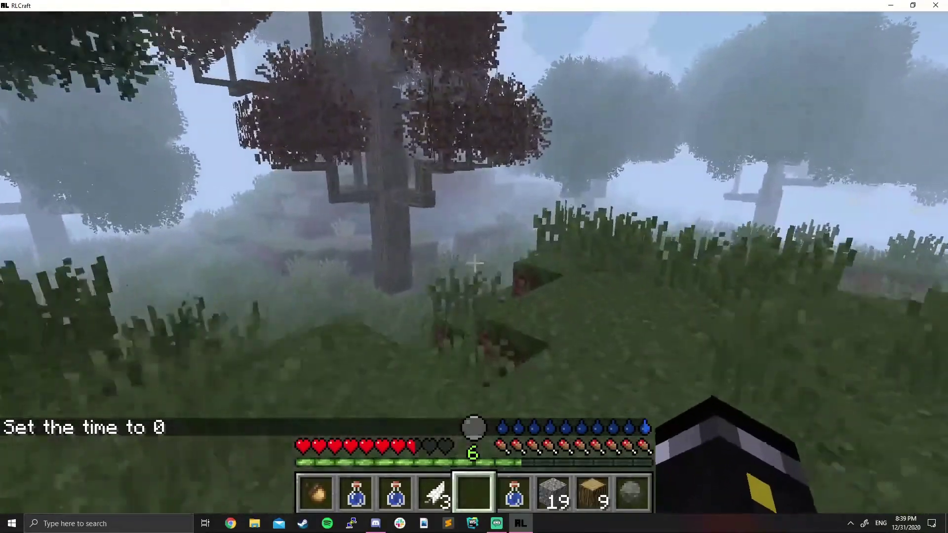
- Disconnect from the server and quit the game back to Technic Launcher
key(Escape)
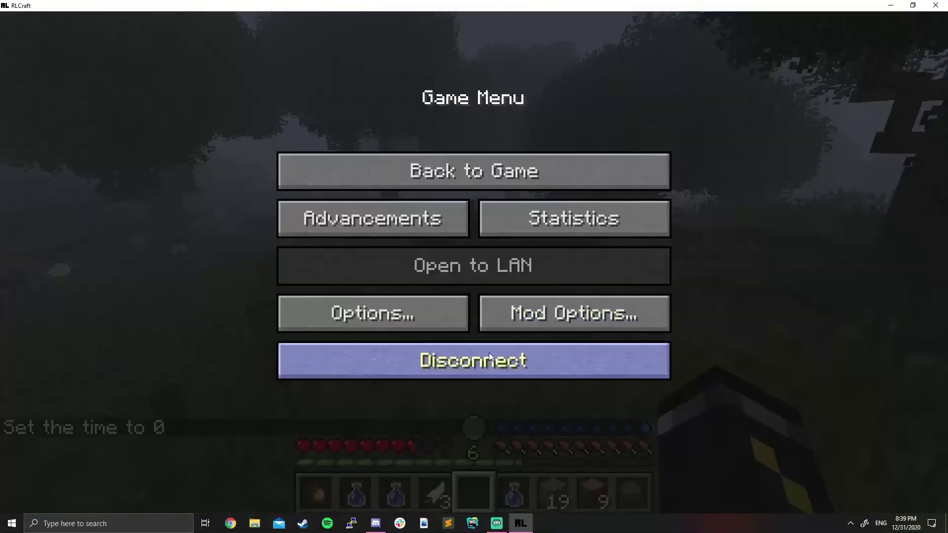
click(488, 352)
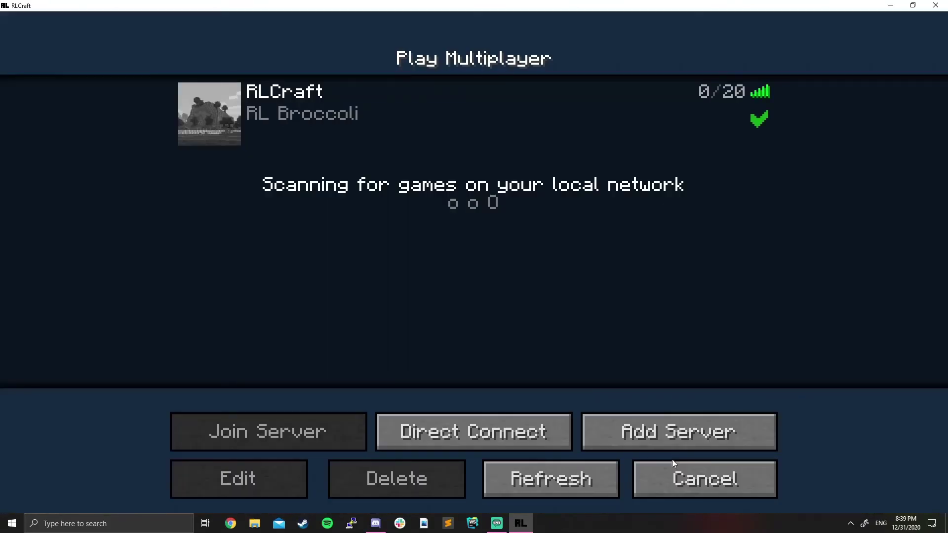
click(664, 467)
click(602, 353)
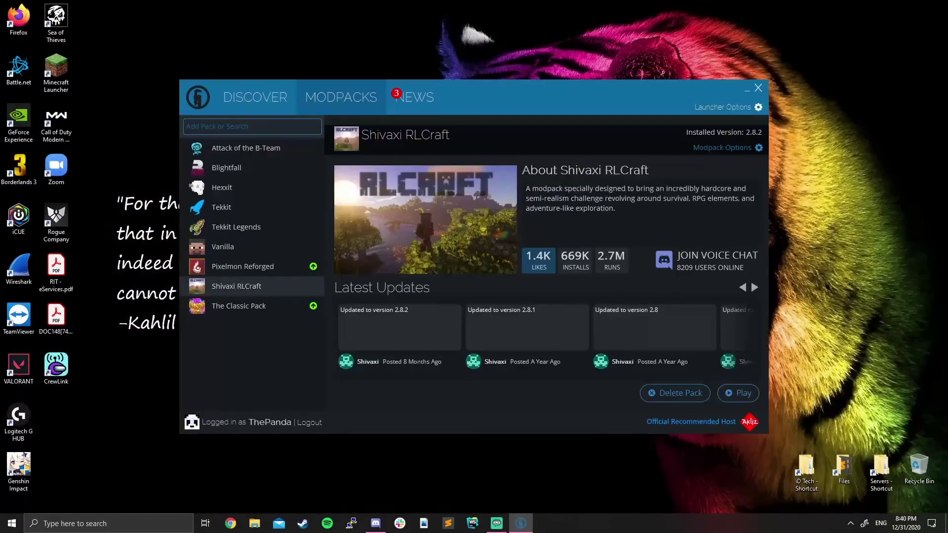